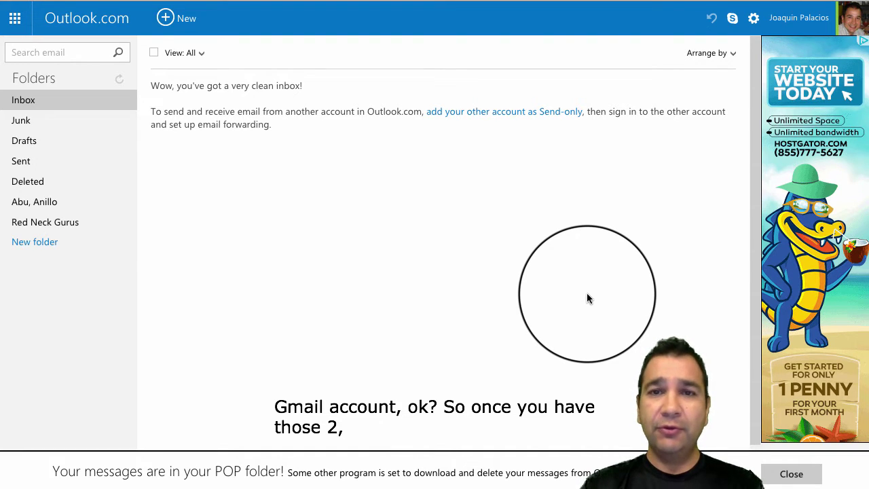
# Step: Open the Safe senders list under Options > Safe and blocked senders and select the sender box
pyautogui.click(754, 20)
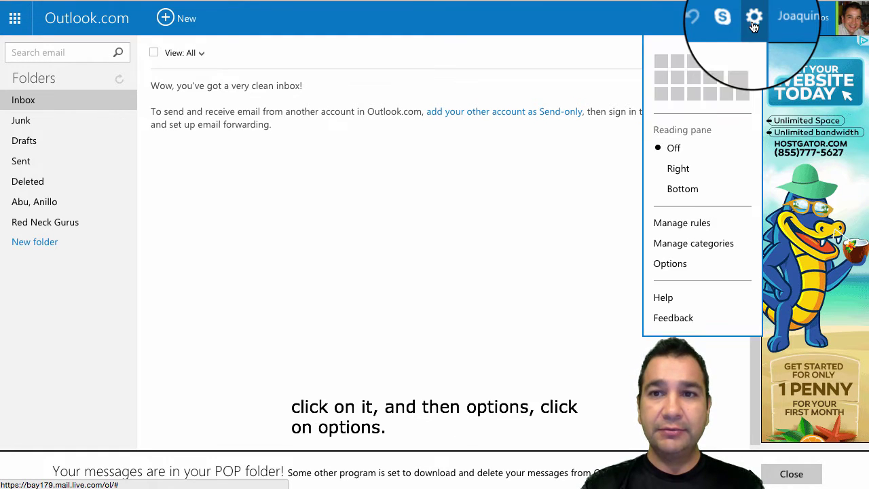
pyautogui.click(670, 264)
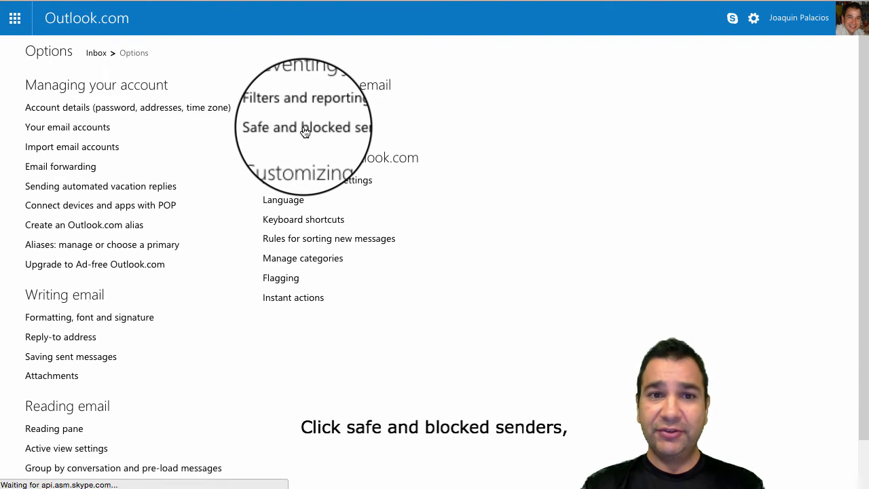
pyautogui.click(305, 132)
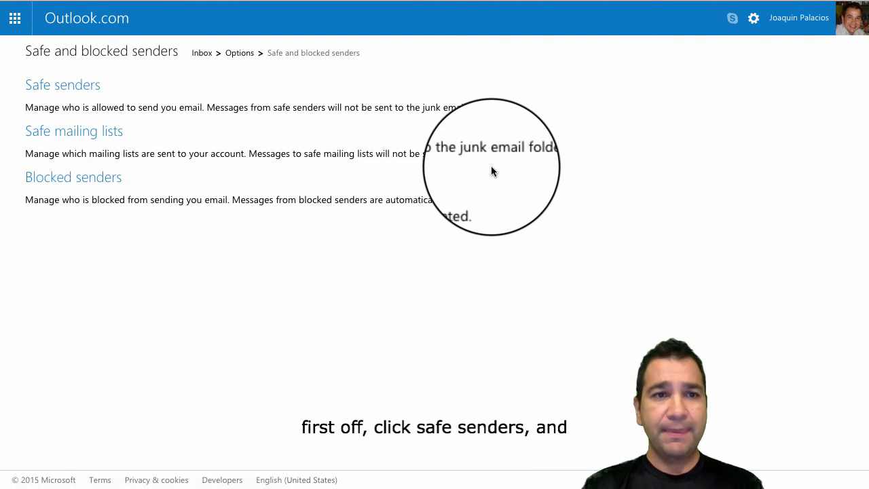
pyautogui.click(63, 84)
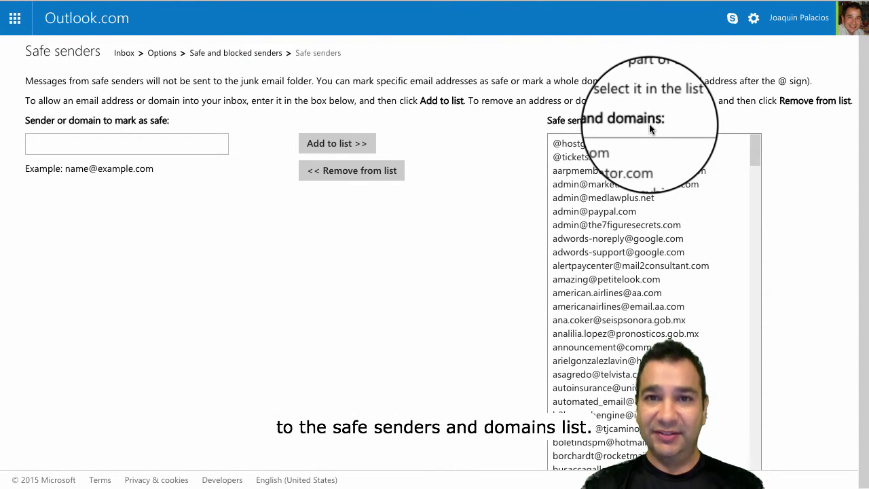
pyautogui.click(135, 146)
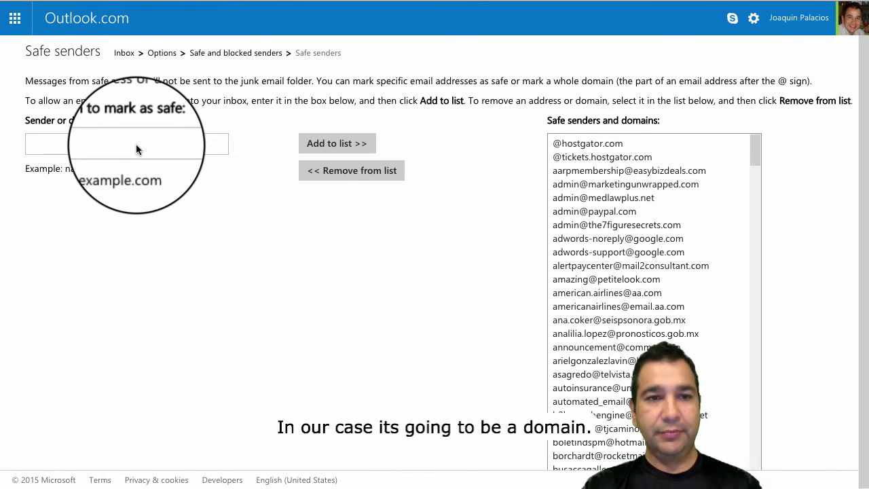
# Step: Pick the custom domain from the @ suggestions and add it to the safe senders list
pyautogui.click(136, 144)
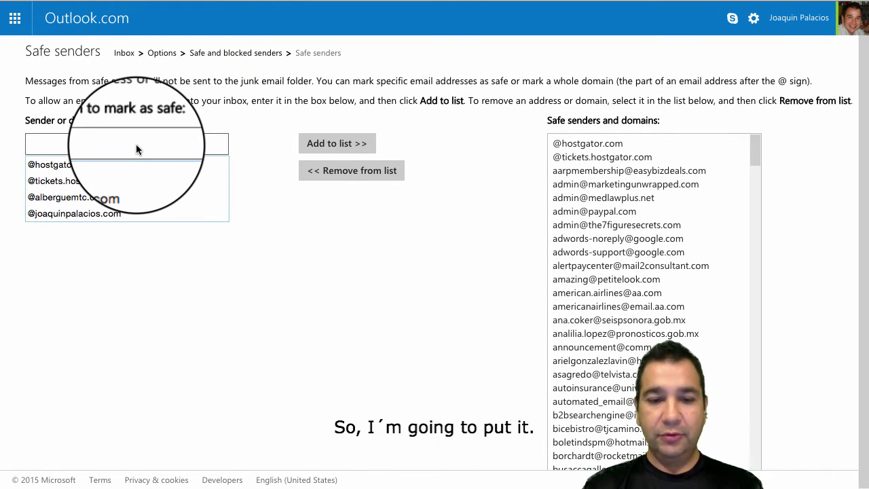
pyautogui.write('@')
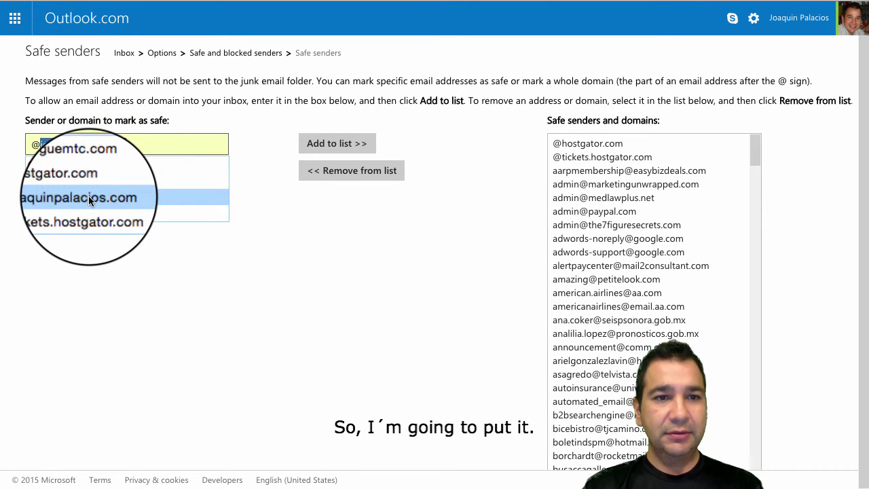
pyautogui.click(89, 195)
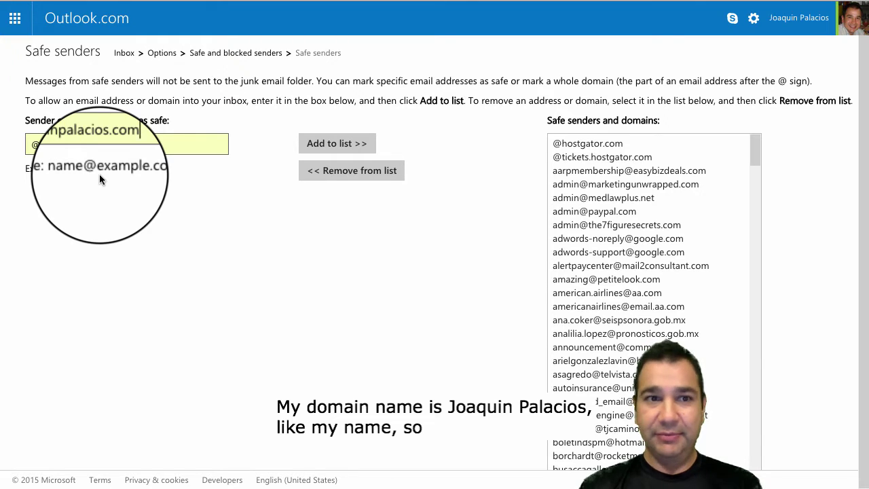
pyautogui.click(327, 142)
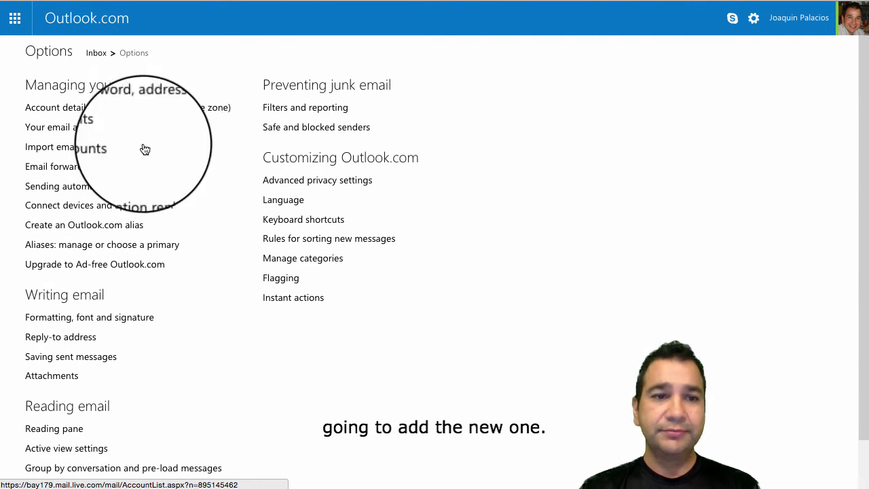
# Step: Go to Your email accounts from the Options page
pyautogui.click(213, 146)
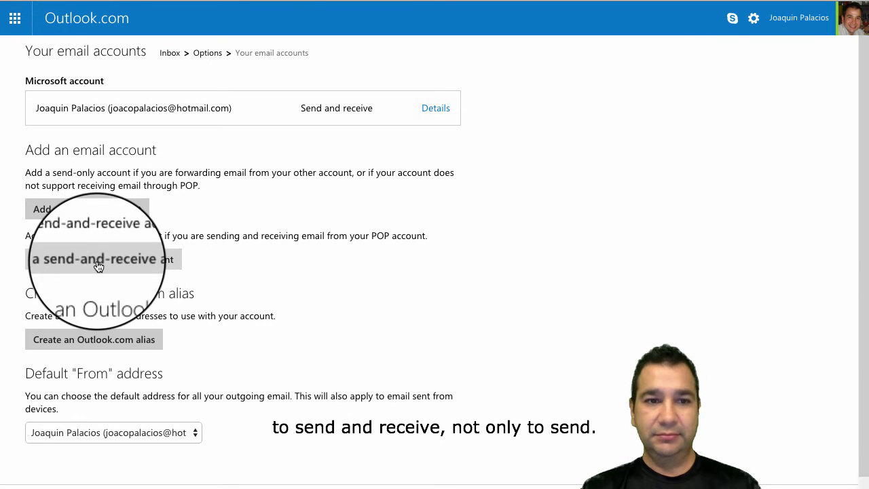
# Step: Begin a send-and-receive account, entering the custom-domain email address and the account password
pyautogui.click(98, 267)
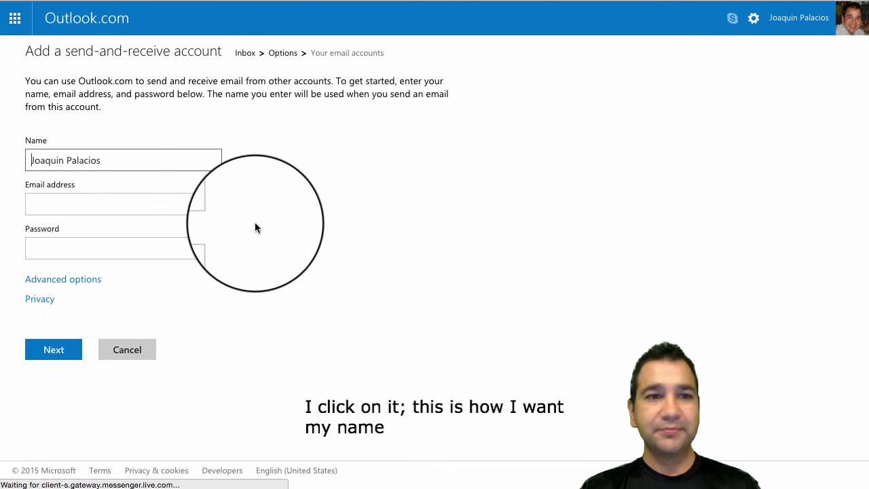
pyautogui.click(102, 204)
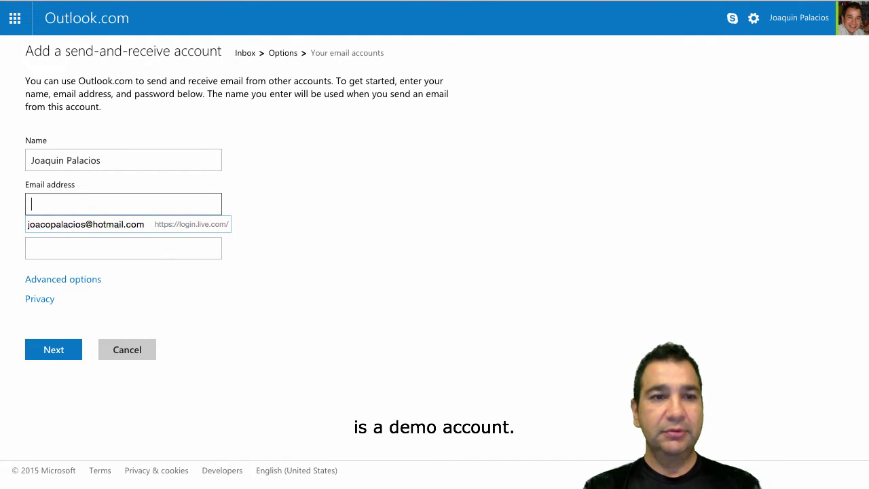
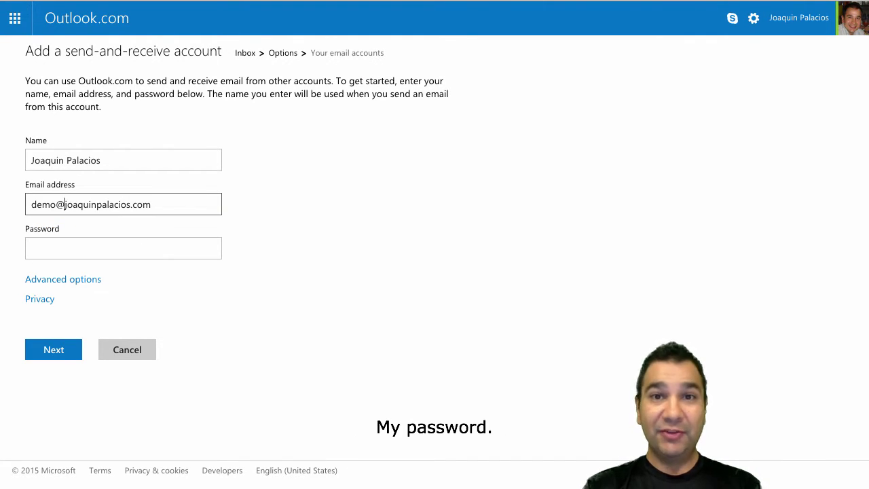
pyautogui.click(33, 248)
pyautogui.write('••')
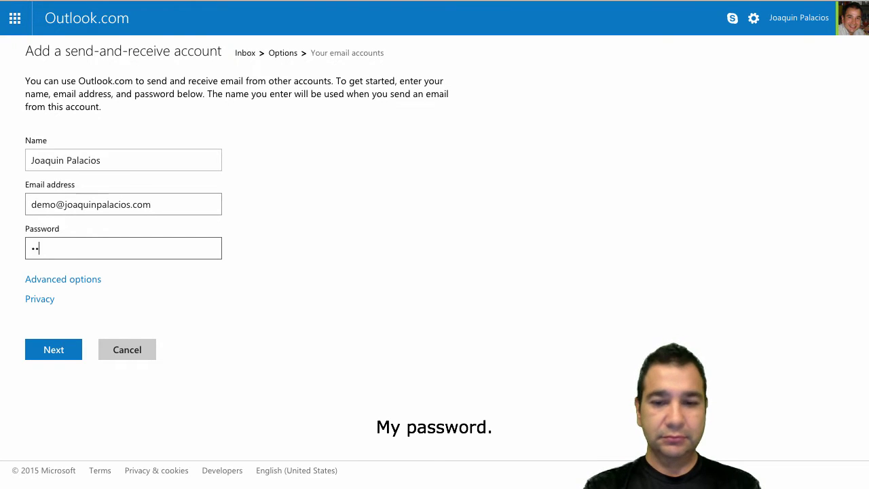
pyautogui.write('•••')
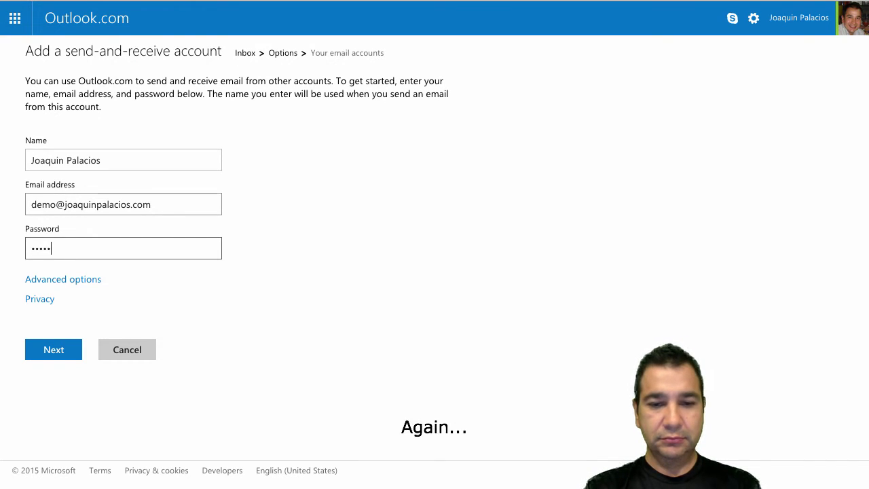
pyautogui.write('••')
pyautogui.press('BackSpace')
pyautogui.press('BackSpace')
pyautogui.press('BackSpace')
pyautogui.press('BackSpace')
pyautogui.press('BackSpace')
pyautogui.press('BackSpace')
pyautogui.press('BackSpace')
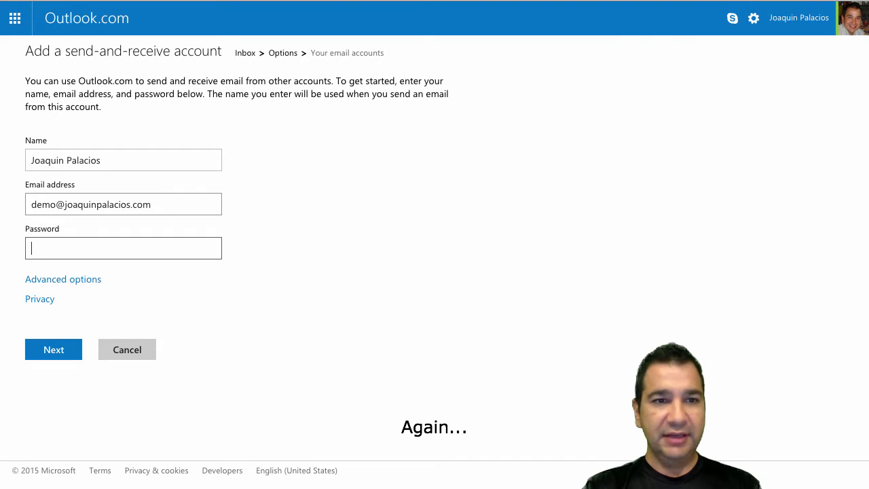
pyautogui.write('•••••••')
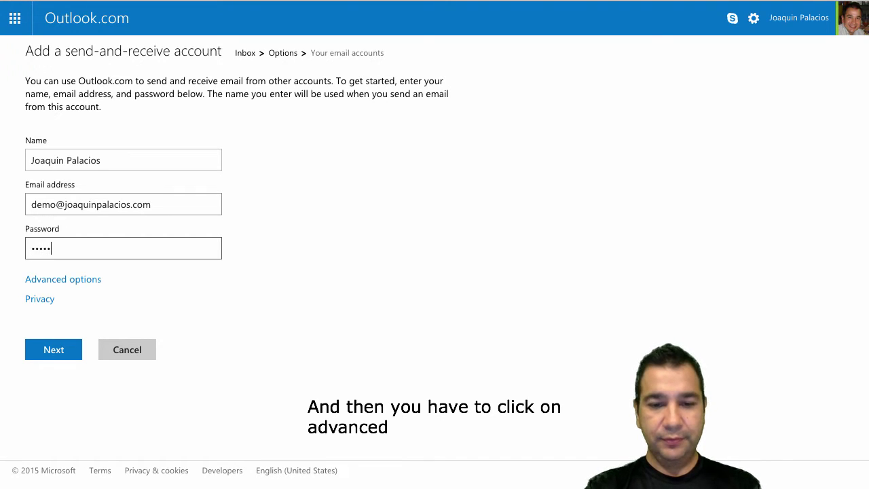
# Step: Reveal the advanced server settings and clear the prefilled POP3 incoming server address
pyautogui.click(80, 280)
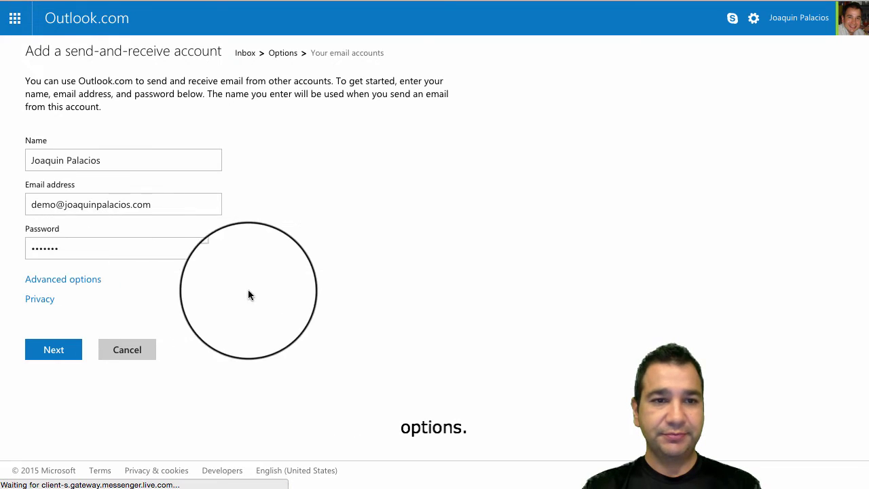
pyautogui.scroll(-3, 335, 316)
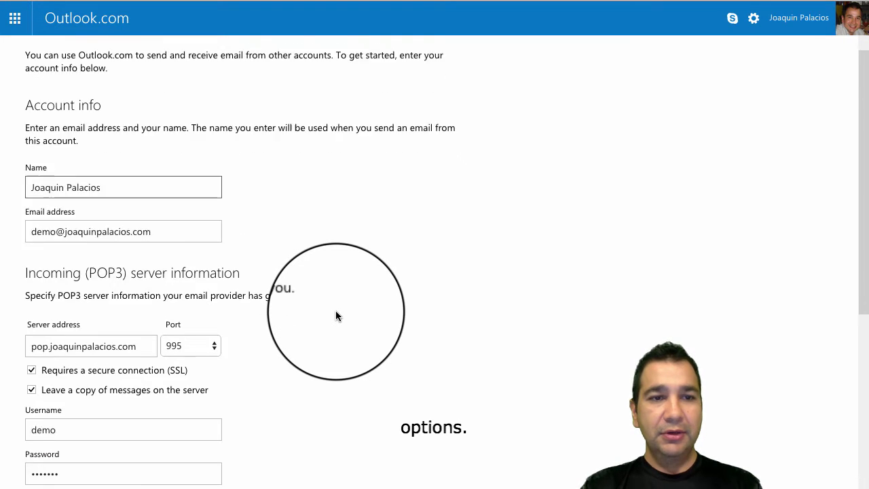
pyautogui.scroll(-2, 336, 316)
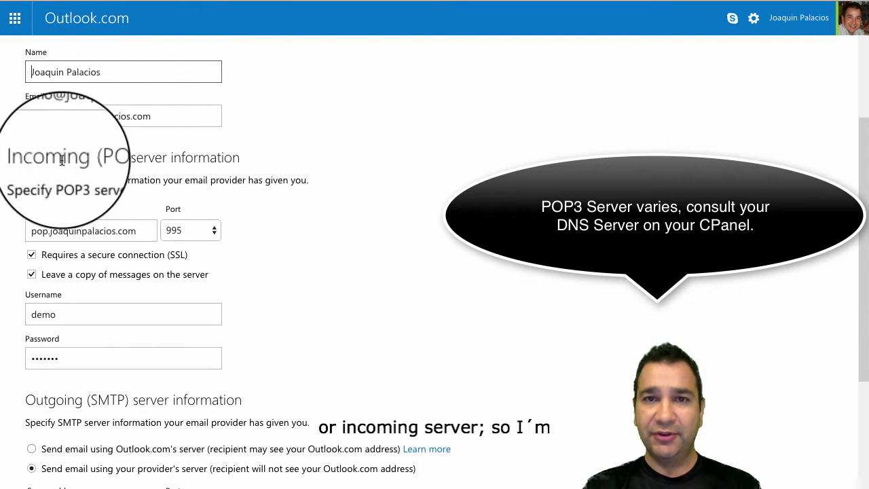
pyautogui.doubleClick(55, 231)
pyautogui.scroll(-1, 58, 238)
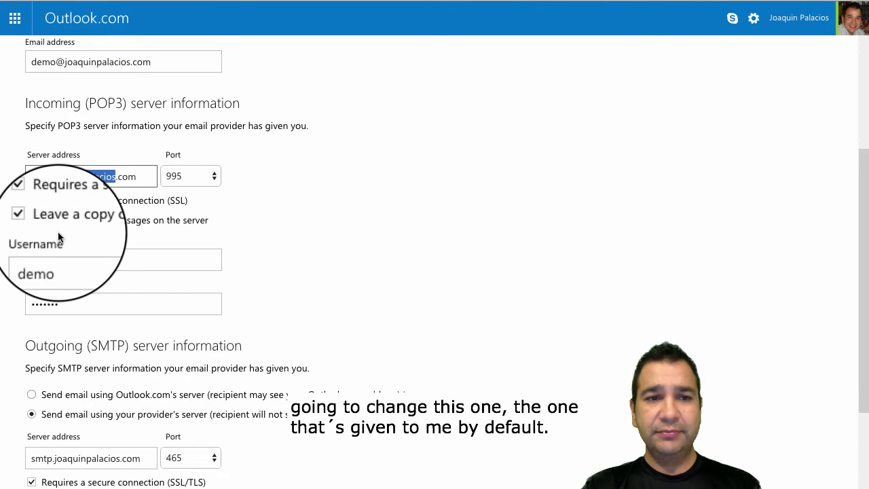
pyautogui.hotkey('ctrl', 'a')
pyautogui.press('BackSpace')
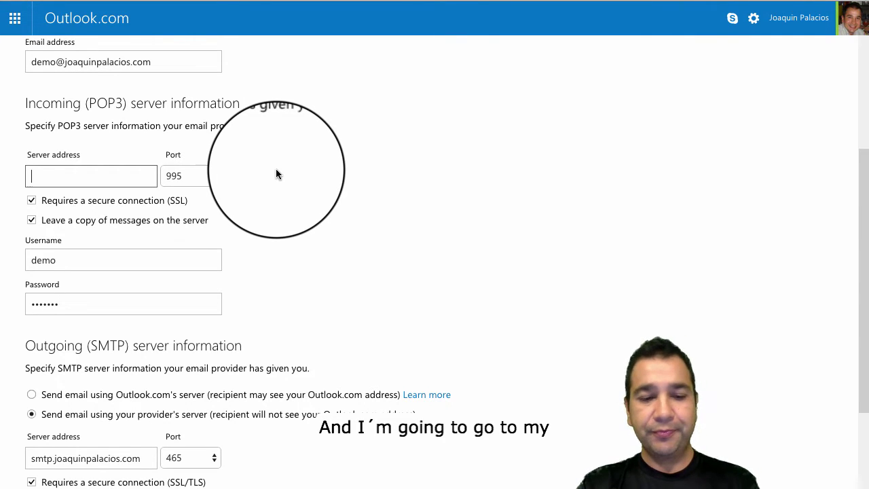
pyautogui.press('super+Tab')
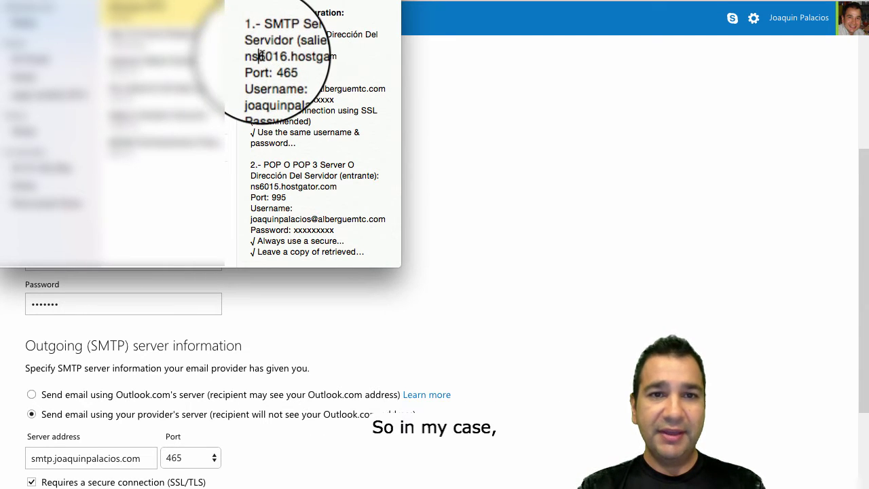
# Step: Copy the outgoing server name ns6016.hostgator.com from the hosting notes
pyautogui.tripleClick(261, 56)
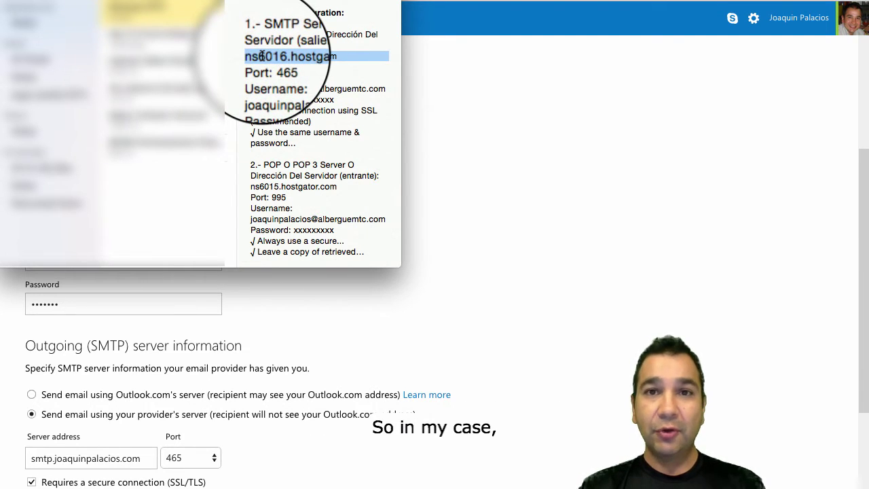
pyautogui.rightClick(262, 54)
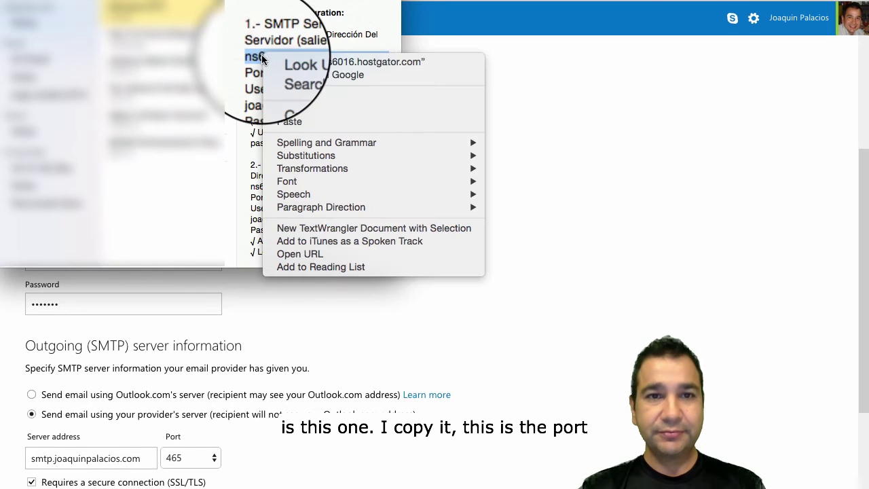
pyautogui.click(306, 111)
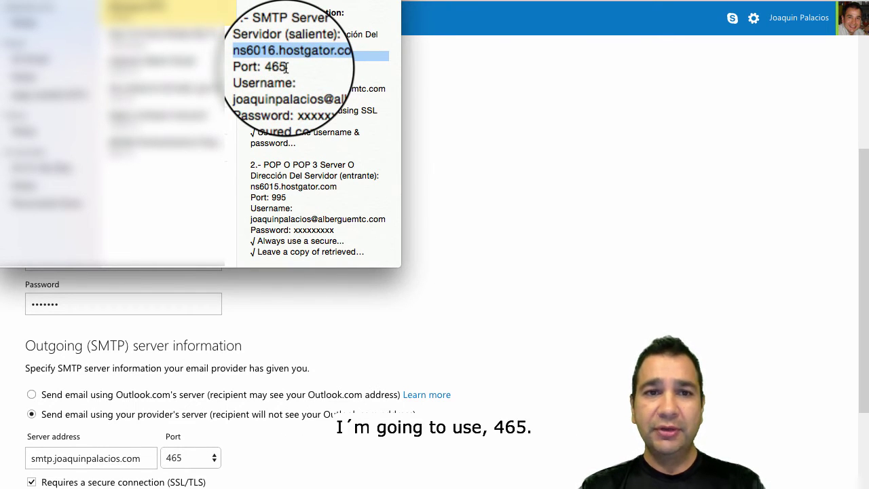
pyautogui.click(465, 109)
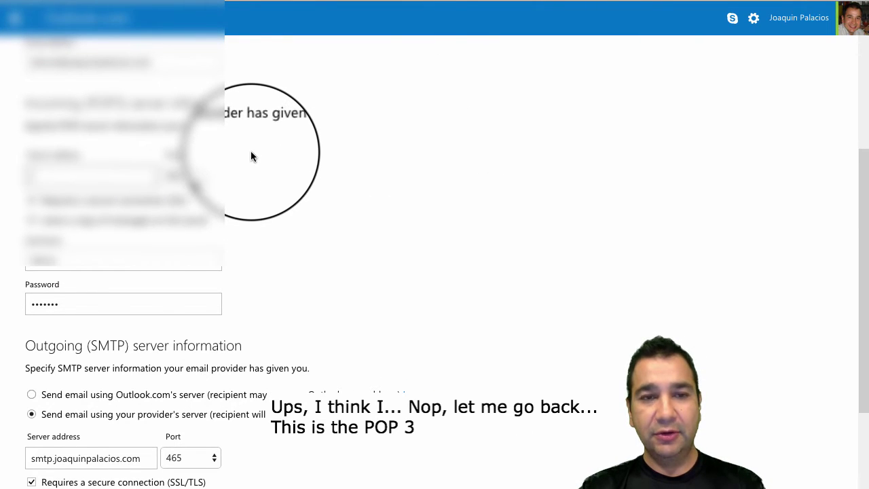
# Step: Copy the incoming POP3 address ns6015.hostgator.com from the notes and return to the account form
pyautogui.press('super+Tab')
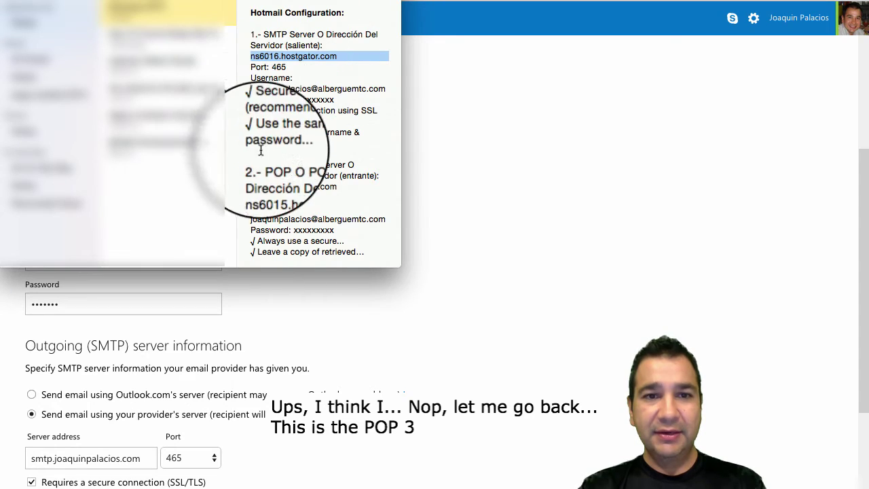
pyautogui.tripleClick(266, 161)
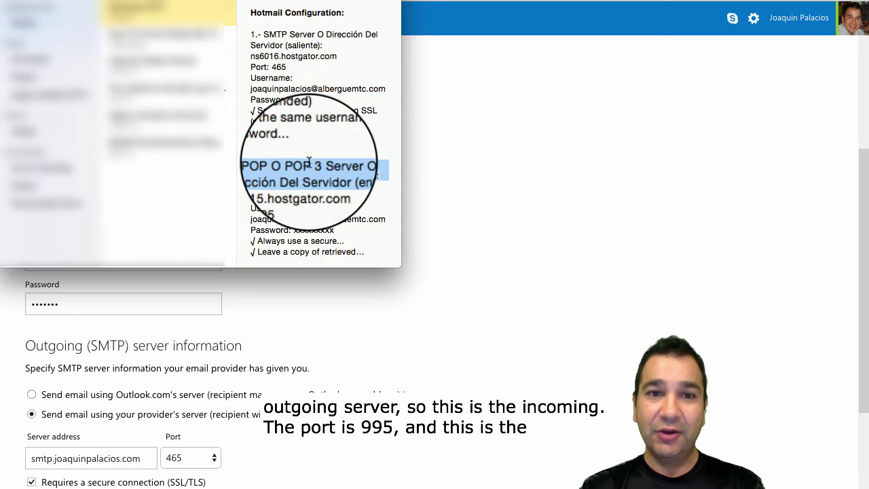
pyautogui.tripleClick(282, 185)
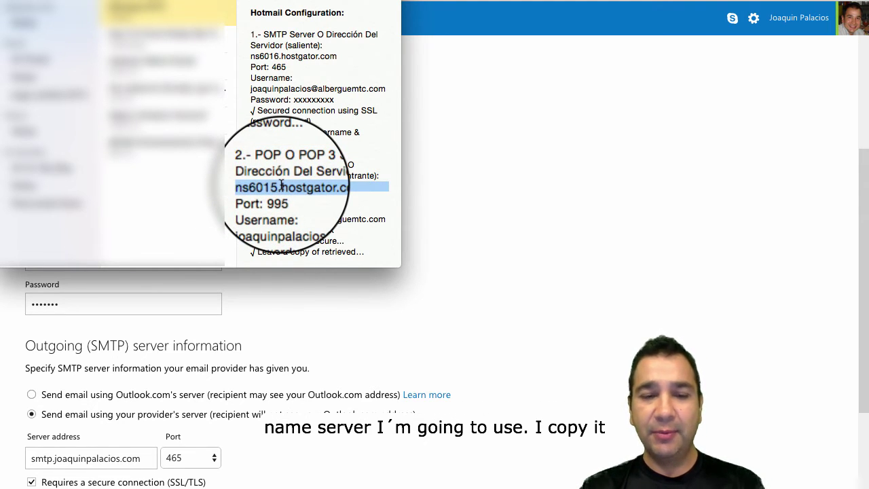
pyautogui.rightClick(280, 183)
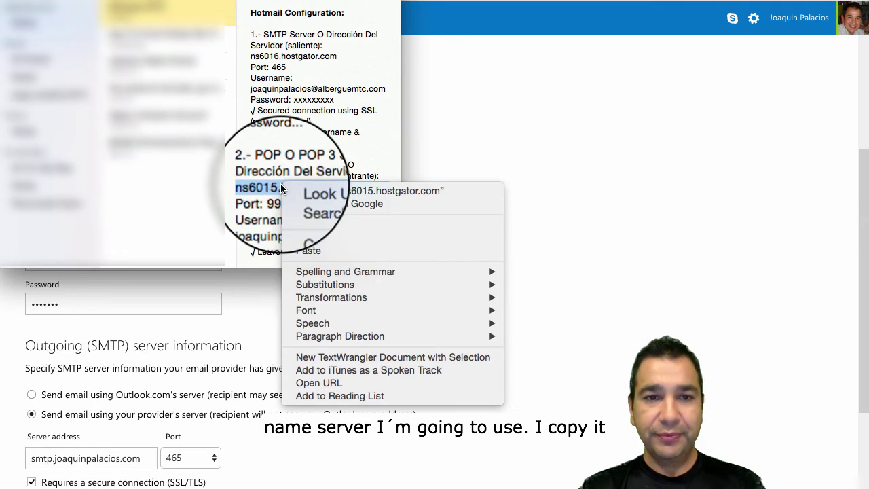
pyautogui.click(324, 238)
pyautogui.click(506, 177)
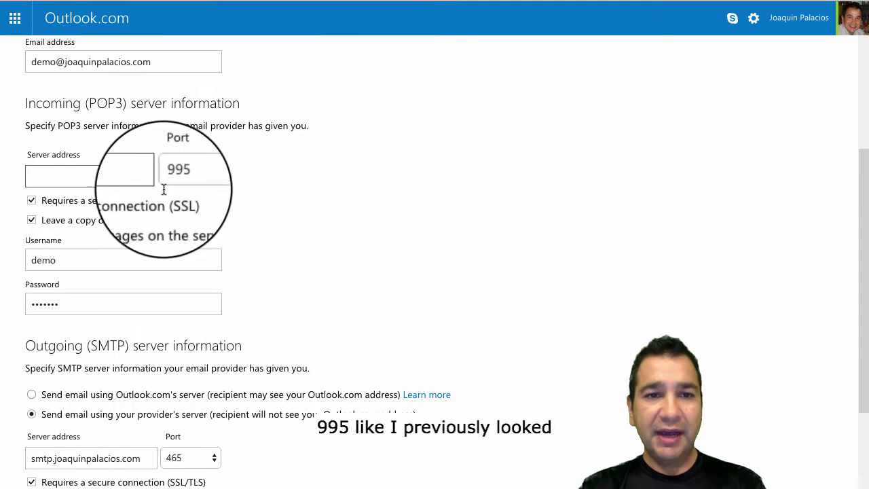
# Step: Paste ns6015.hostgator.com as the POP3 server, use the full email address as username, and retype the password
pyautogui.click(124, 176)
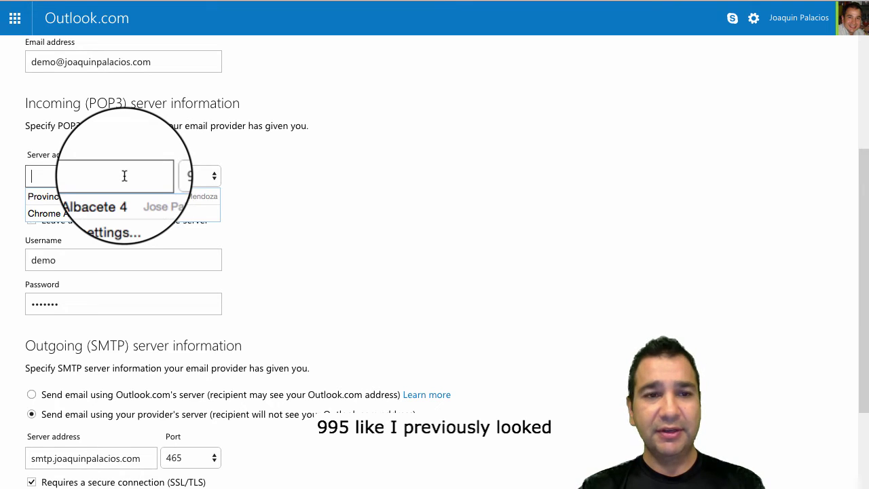
pyautogui.press('super+v')
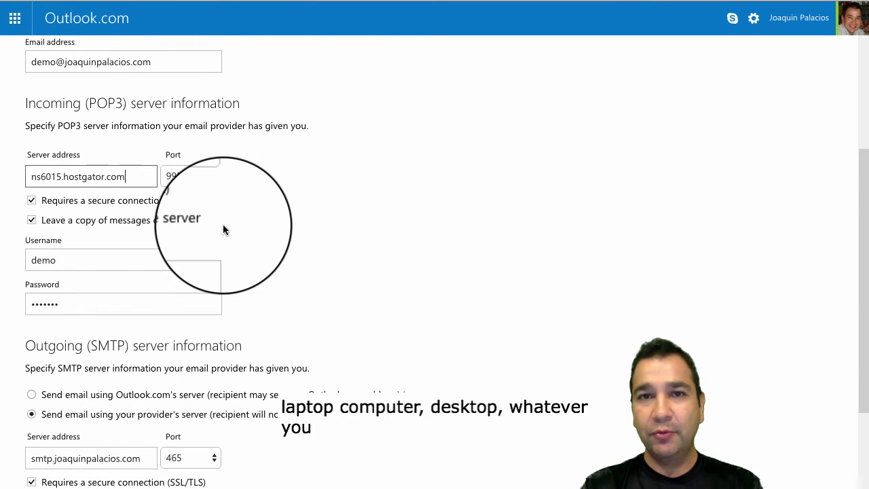
pyautogui.scroll(-3, 283, 179)
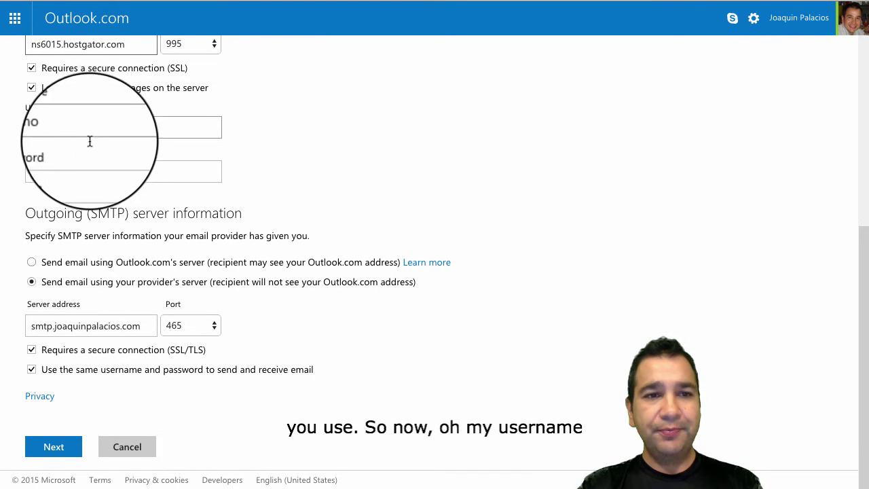
pyautogui.click(90, 122)
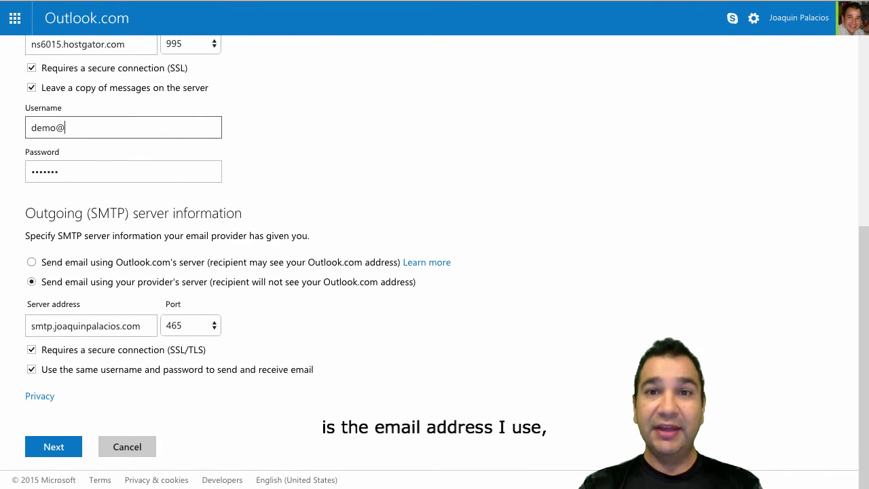
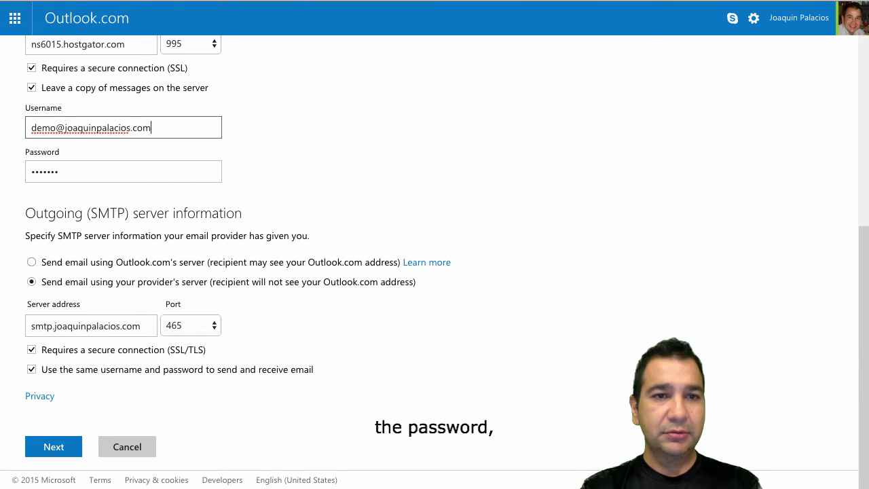
pyautogui.press('Tab')
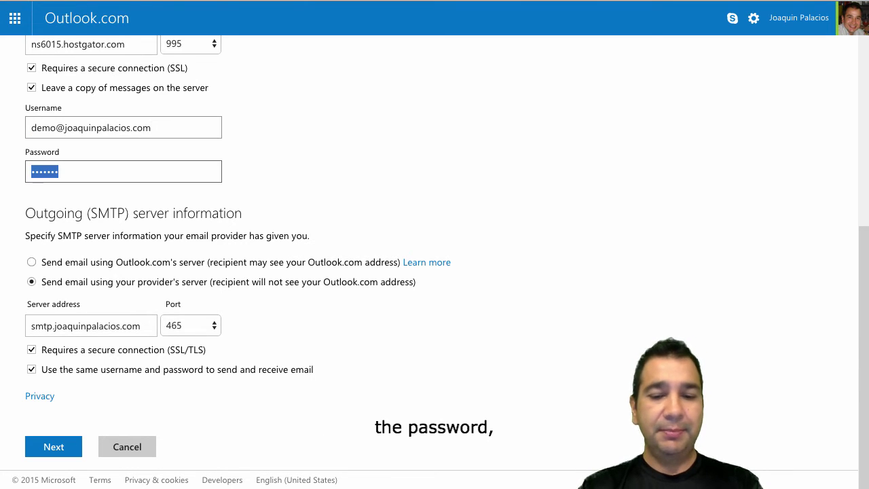
pyautogui.write('p')
pyautogui.write('•••••')
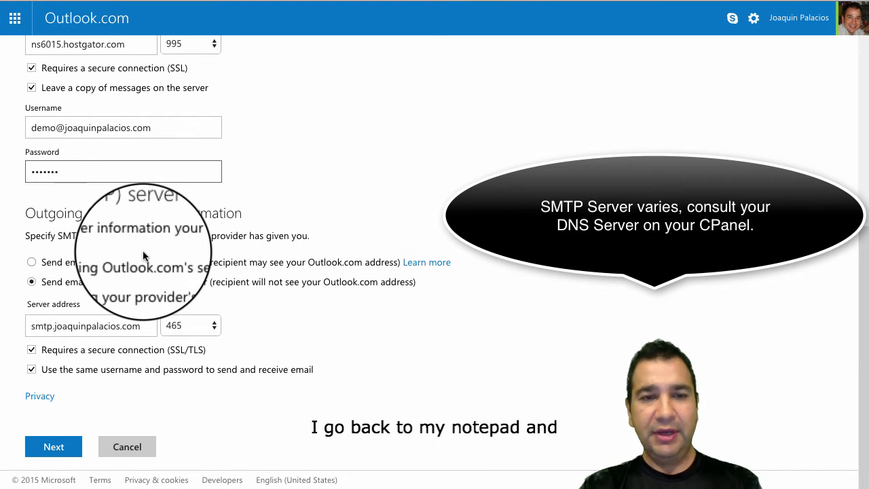
pyautogui.hotkey('alt', 'Tab')
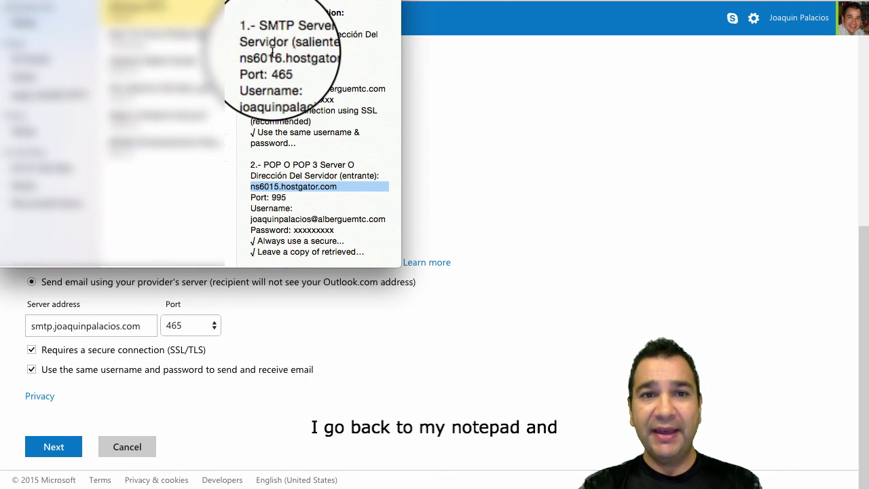
# Step: Copy the SMTP server address ns6016.hostgator.com from the notes and return to Outlook.com
pyautogui.doubleClick(279, 23)
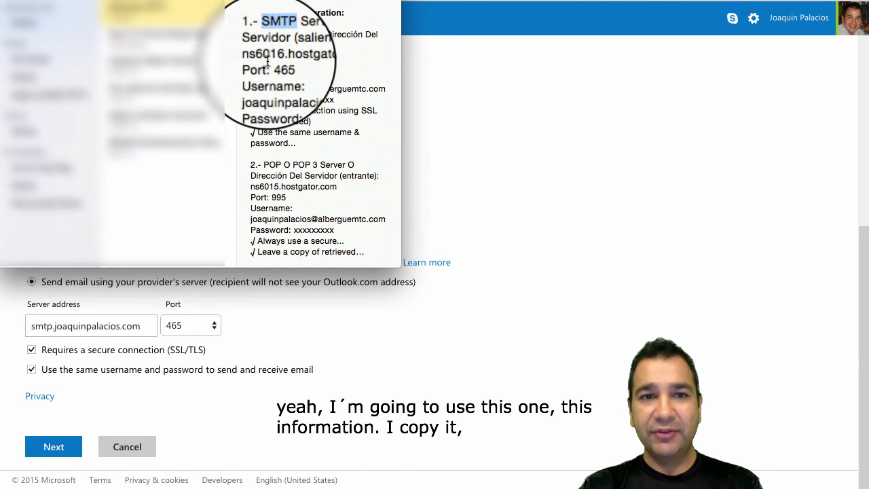
pyautogui.tripleClick(263, 57)
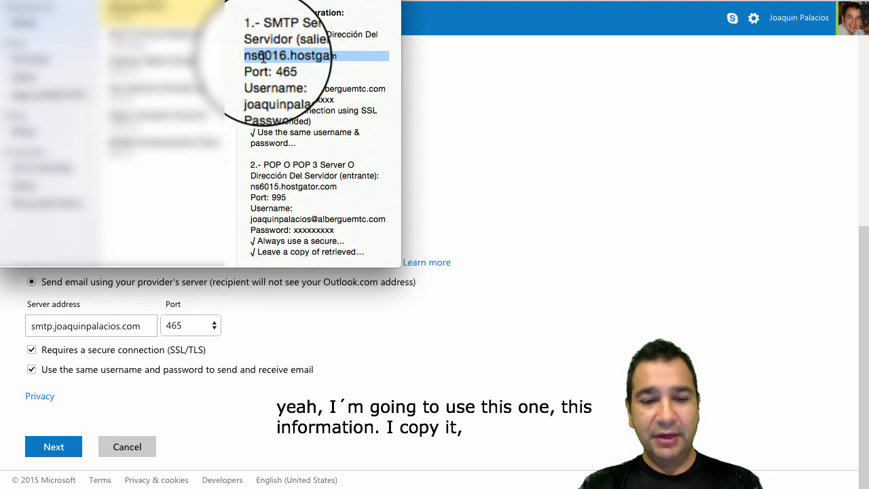
pyautogui.rightClick(264, 57)
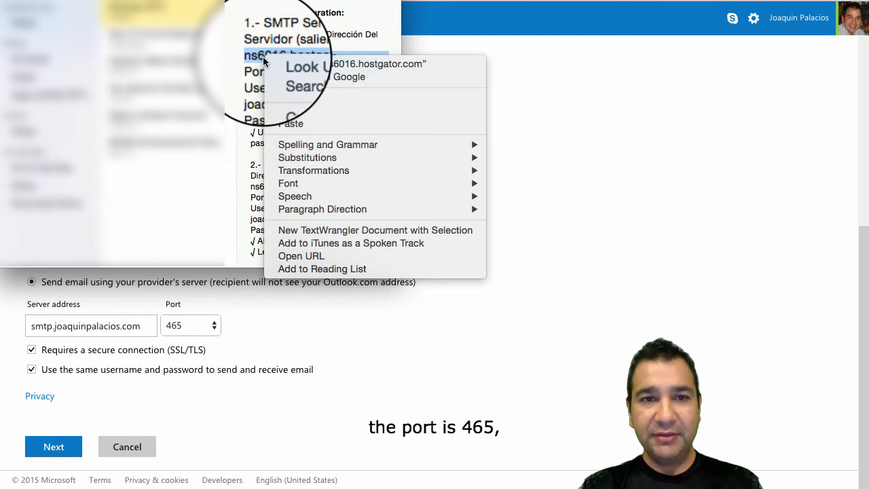
pyautogui.click(312, 110)
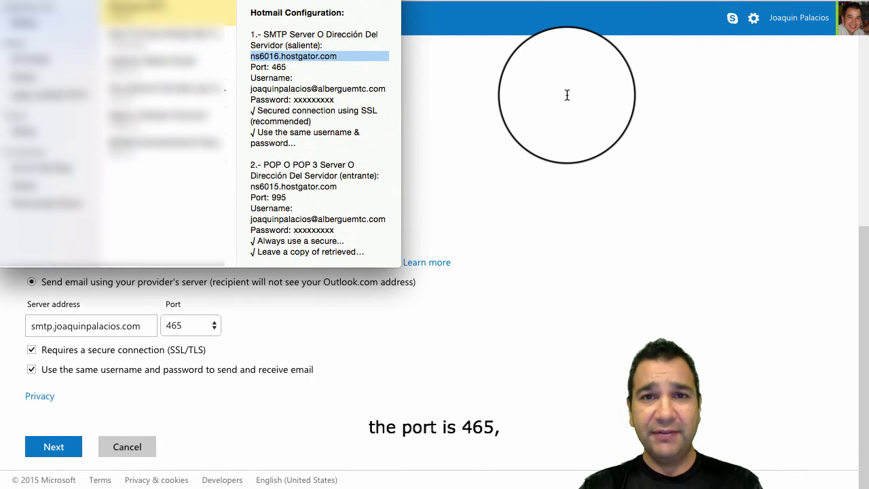
pyautogui.click(550, 104)
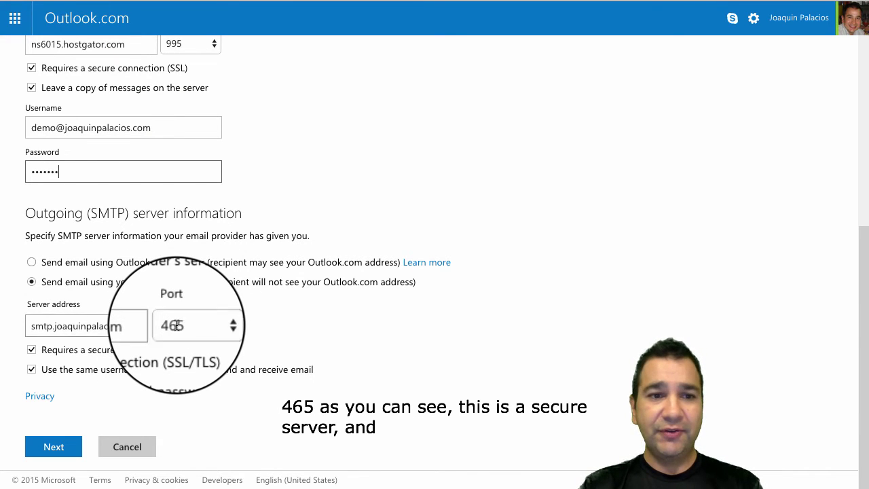
# Step: Replace the SMTP server address with ns6016.hostgator.com and submit the account settings
pyautogui.moveTo(143, 326); pyautogui.dragTo(68, 328)
pyautogui.press('BackSpace')
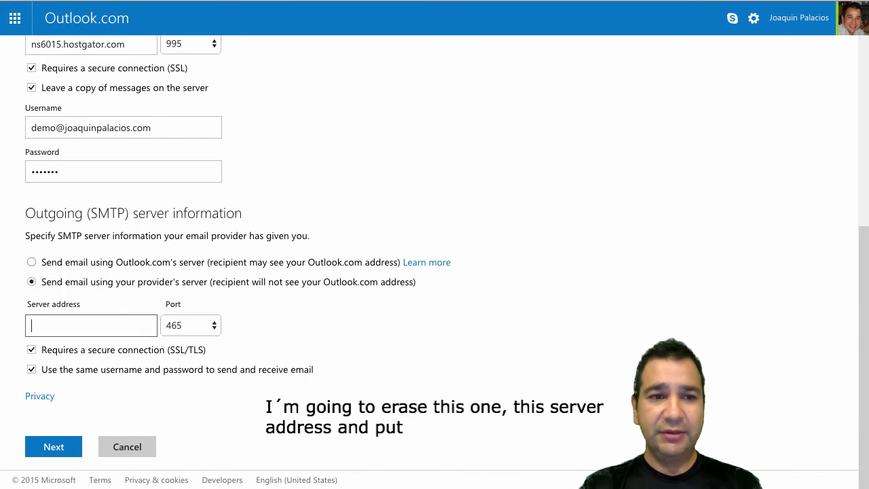
pyautogui.hotkey('ctrl', 'v')
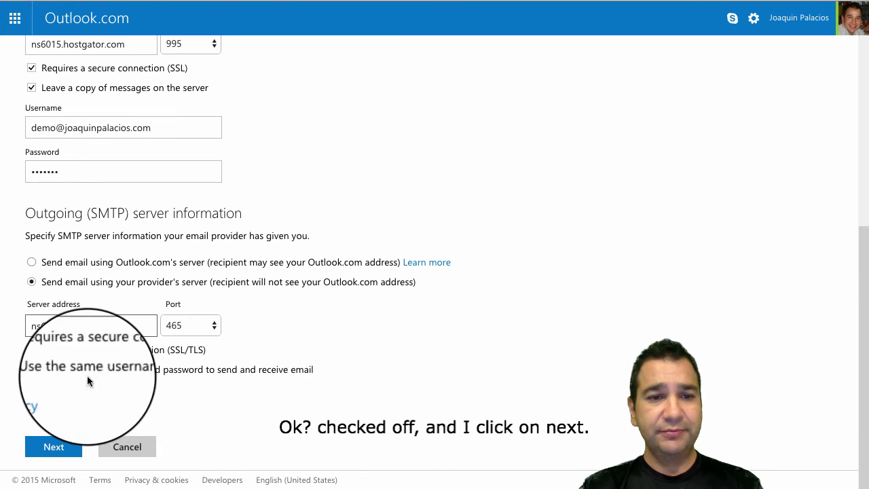
pyautogui.click(53, 446)
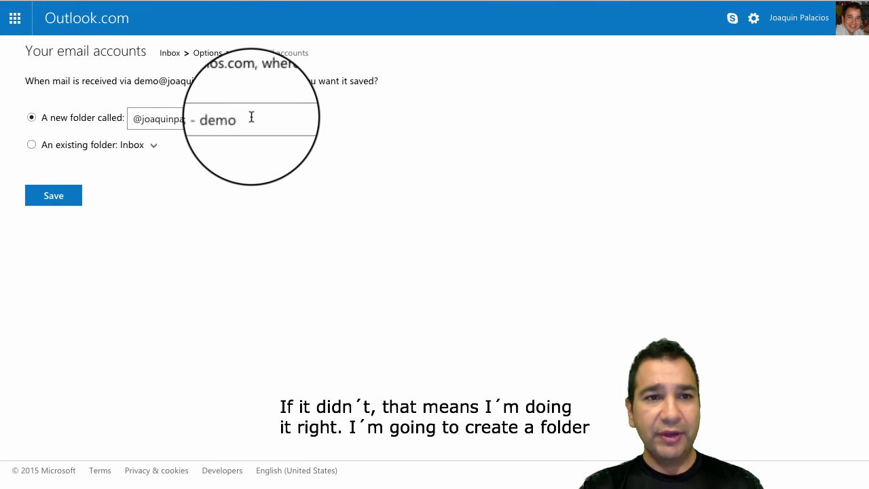
# Step: Name the new delivery folder after the account owner and save the account
pyautogui.moveTo(248, 118); pyautogui.dragTo(10, 121)
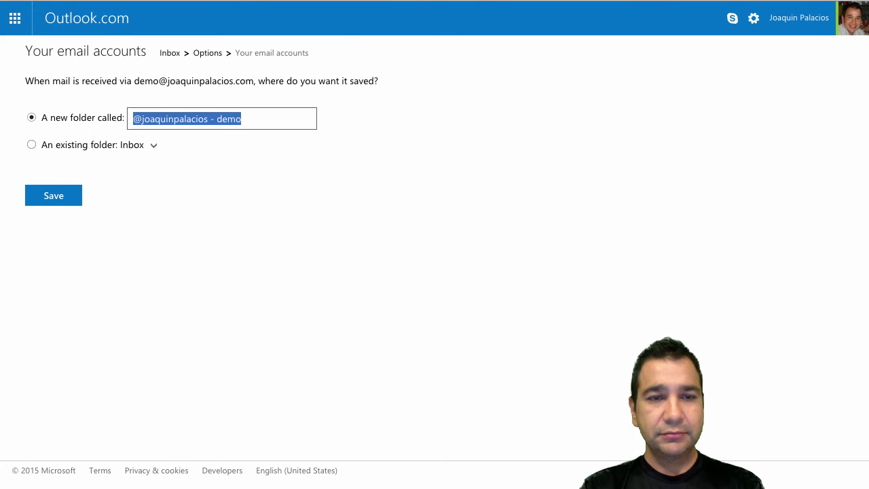
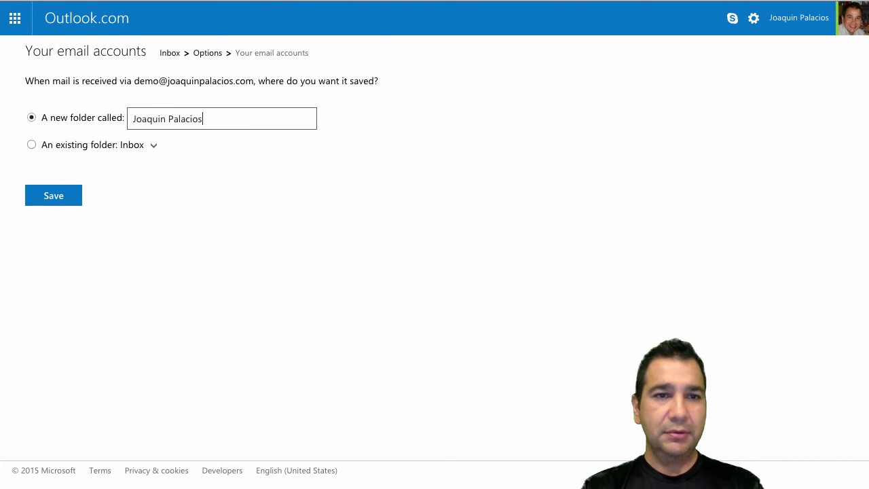
pyautogui.click(44, 196)
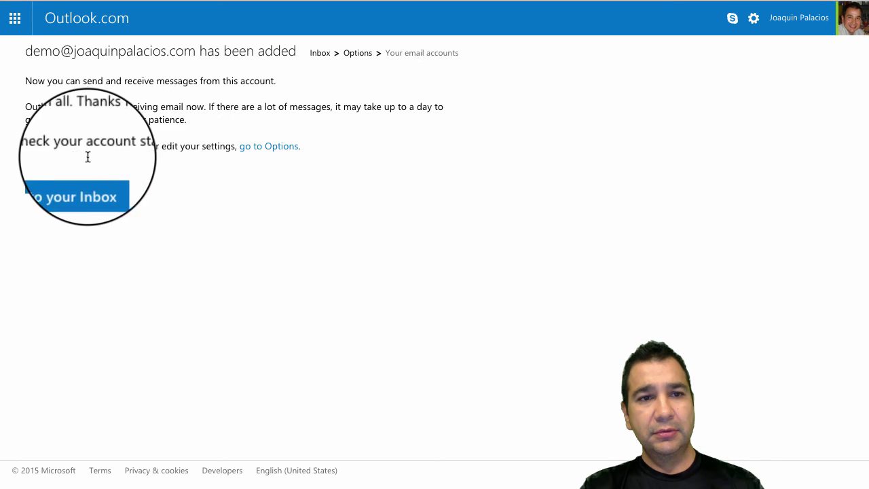
# Step: Leave the account-added confirmation page and return to the Outlook.com inbox
pyautogui.click(60, 189)
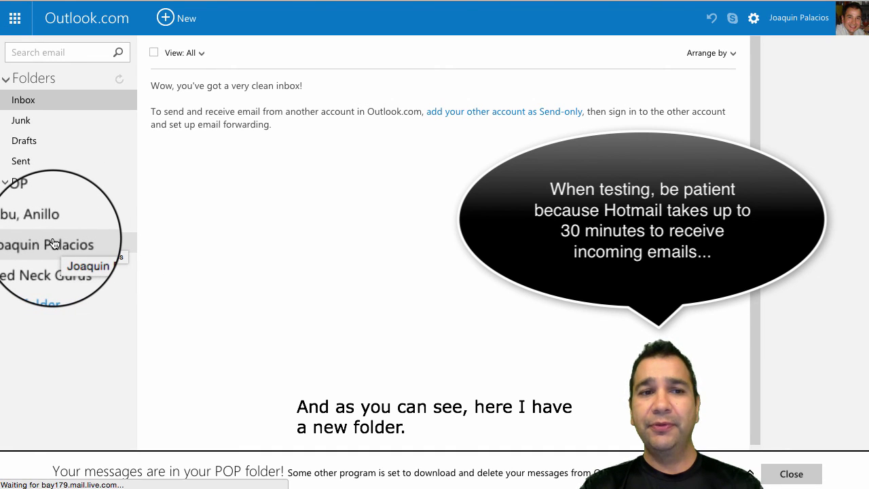
# Step: Open the new owner-named folder to confirm it is empty, then return to the Inbox
pyautogui.click(54, 243)
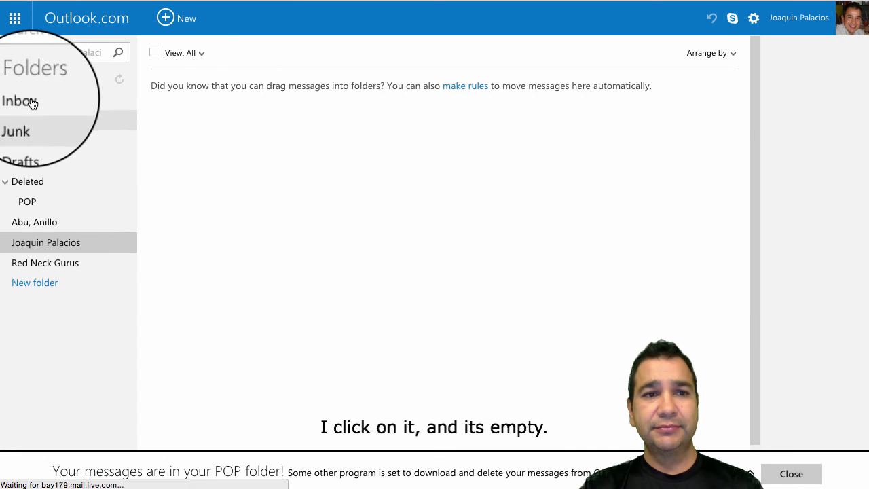
pyautogui.click(28, 101)
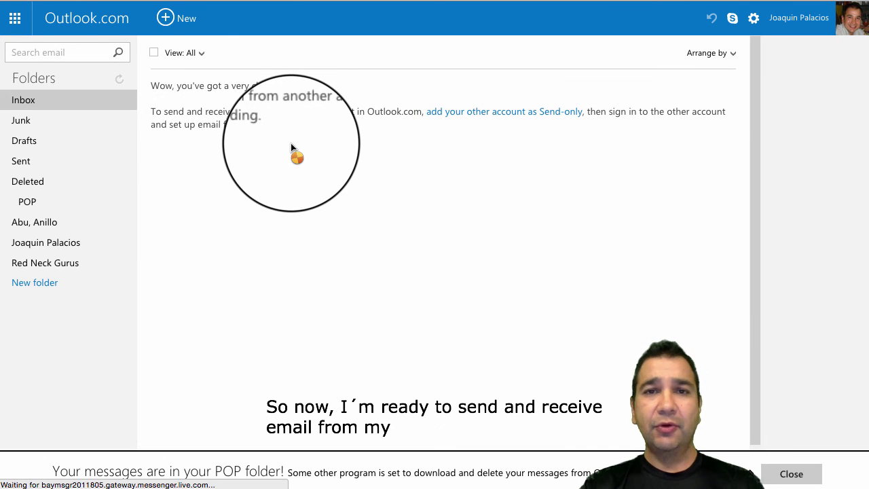